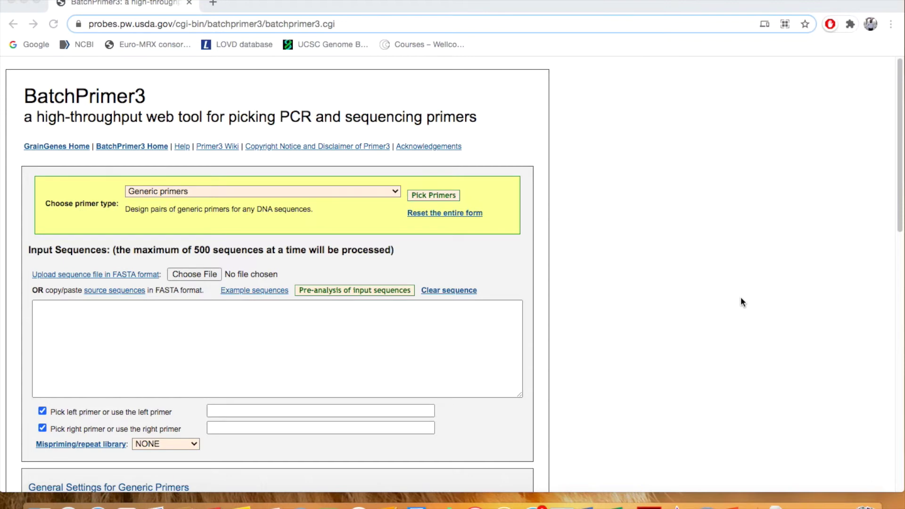
scroll(742, 302, down, 1)
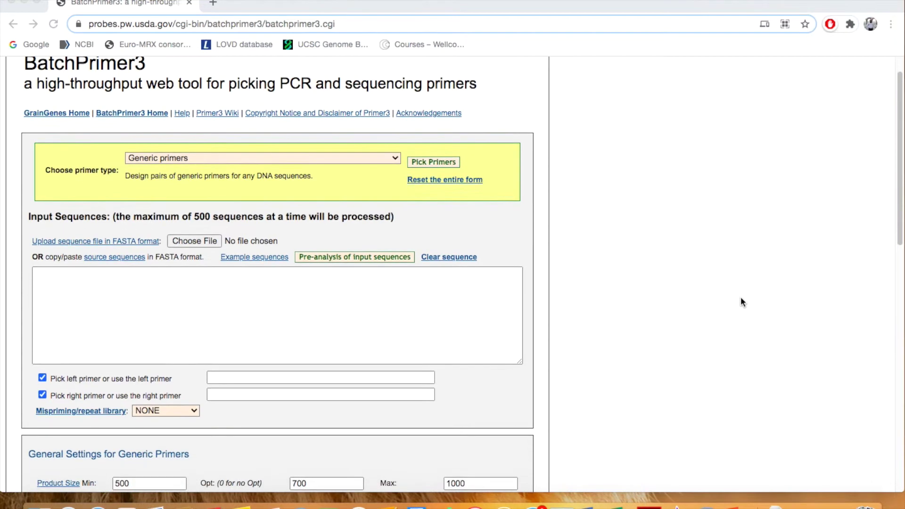
scroll(742, 302, up, 1)
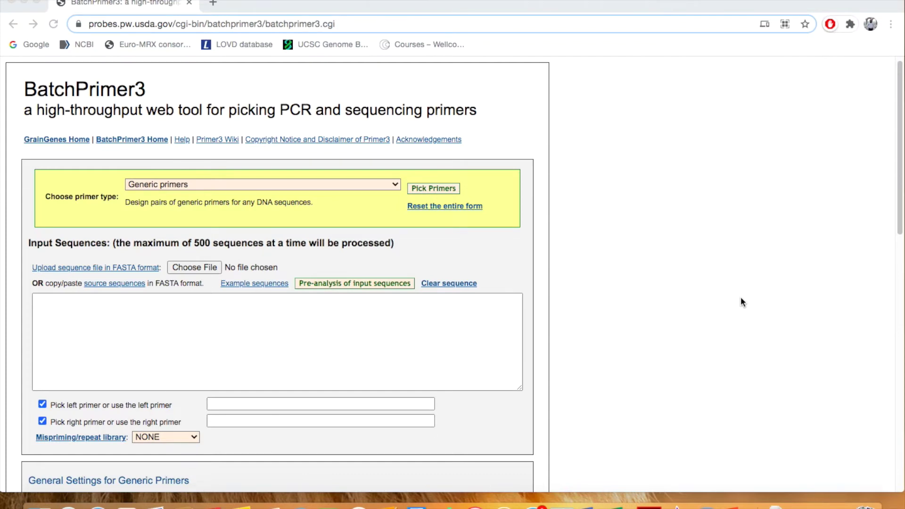
scroll(742, 298, down, 2)
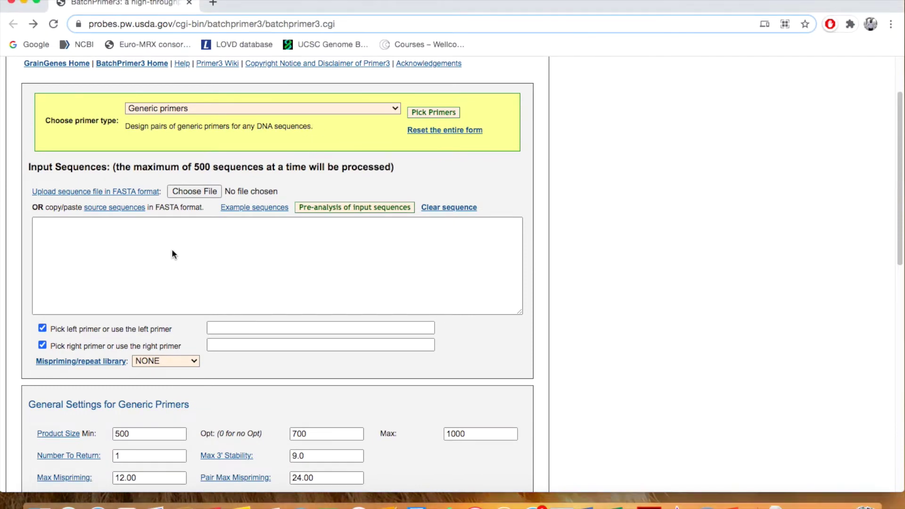
Focus the empty sequence box and expand the Choose primer type dropdown, leaving generic primers selected
click(152, 252)
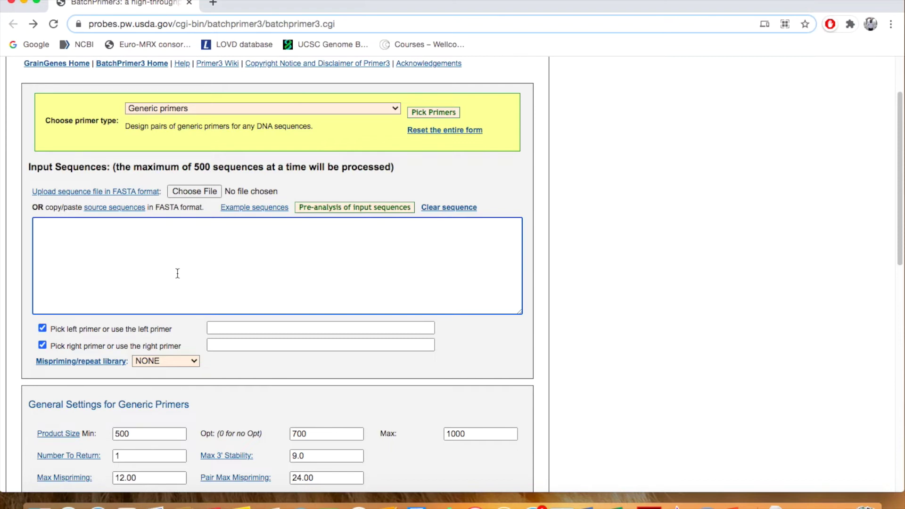
scroll(177, 274, up, 1)
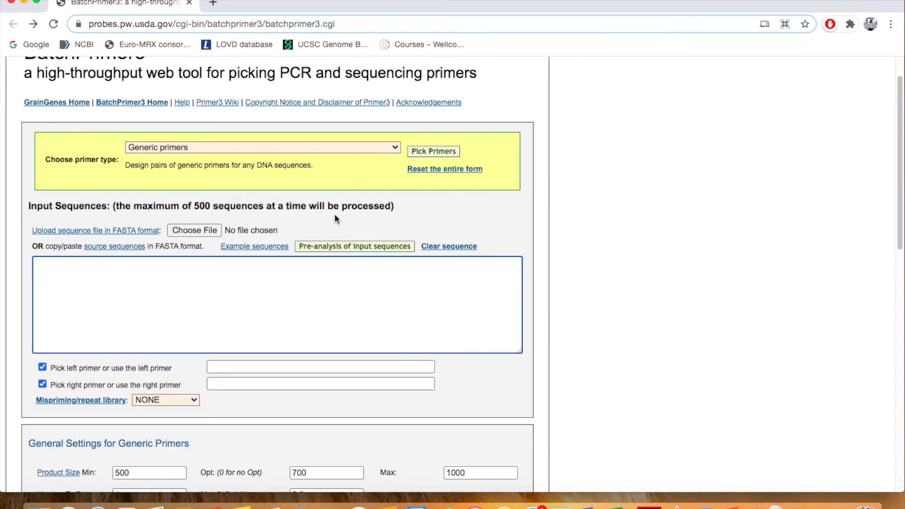
click(321, 148)
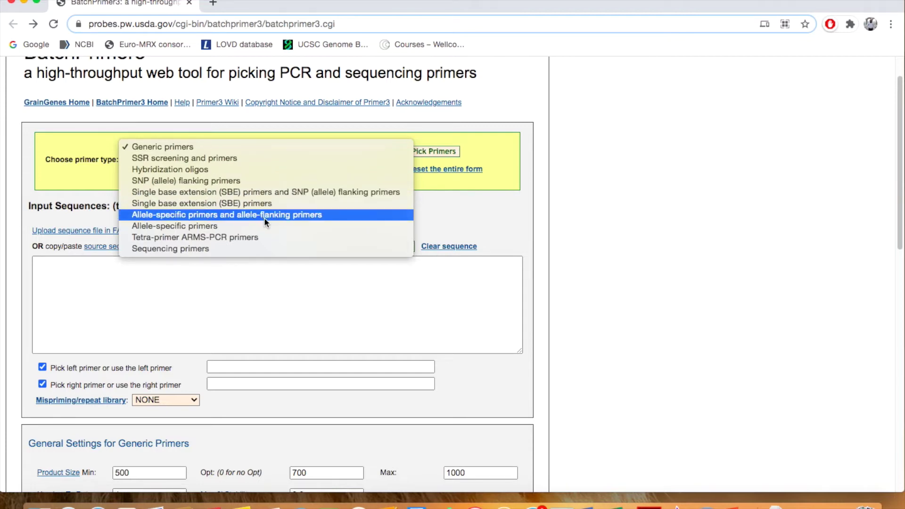
click(454, 224)
scroll(455, 224, down, 3)
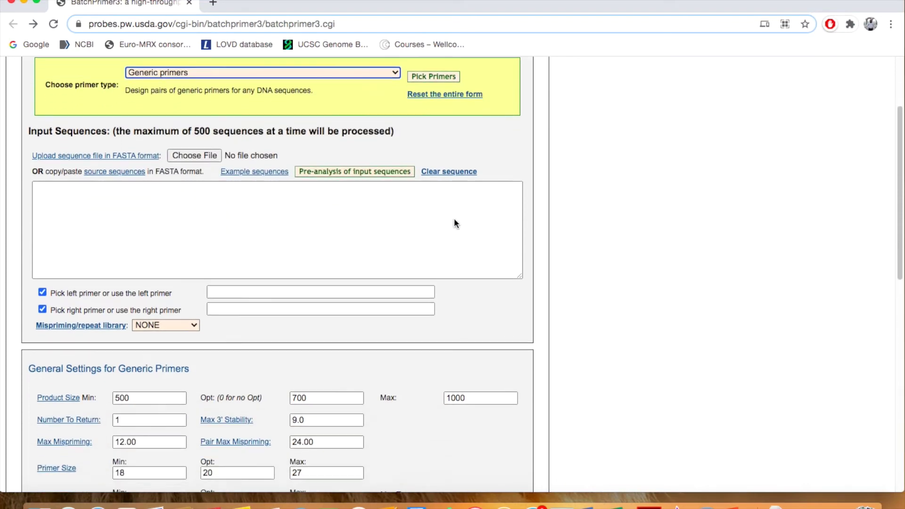
click(347, 201)
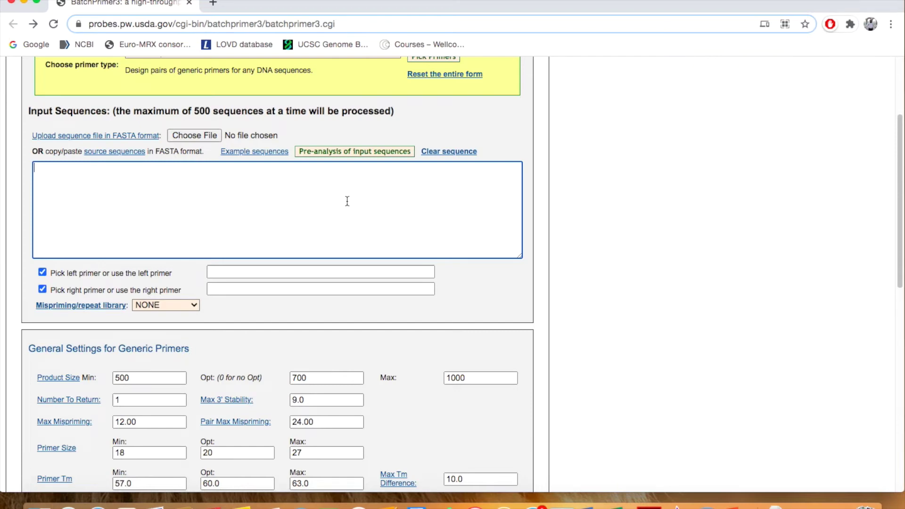
scroll(346, 200, down, 2)
scroll(347, 201, down, 1)
scroll(346, 201, down, 3)
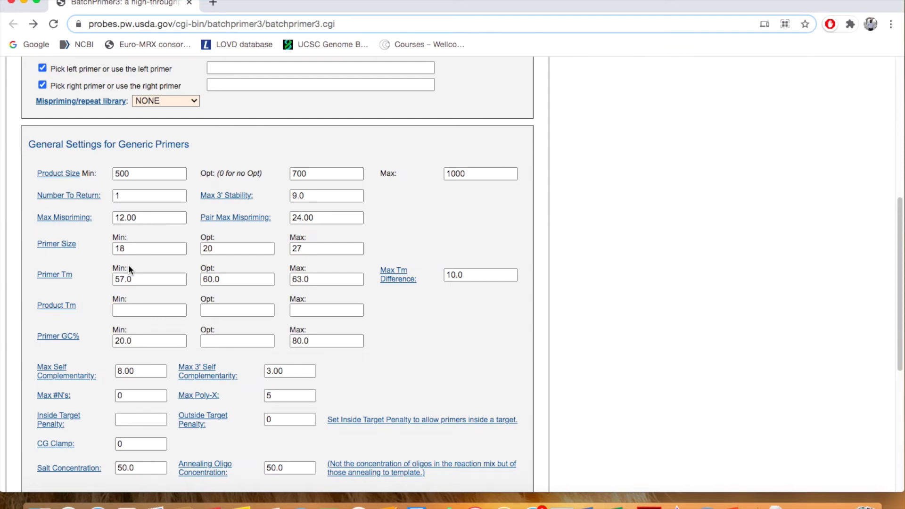
click(117, 196)
text(1)
scroll(150, 198, down, 1)
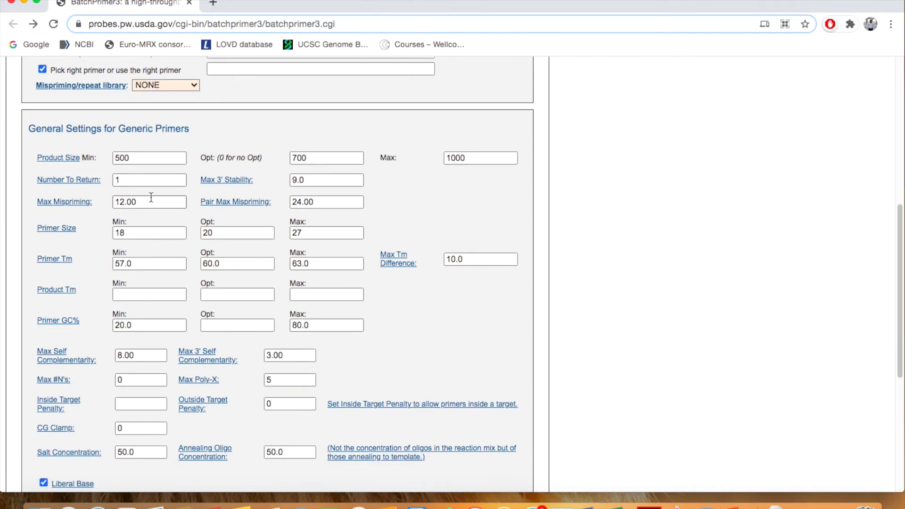
scroll(150, 198, down, 1)
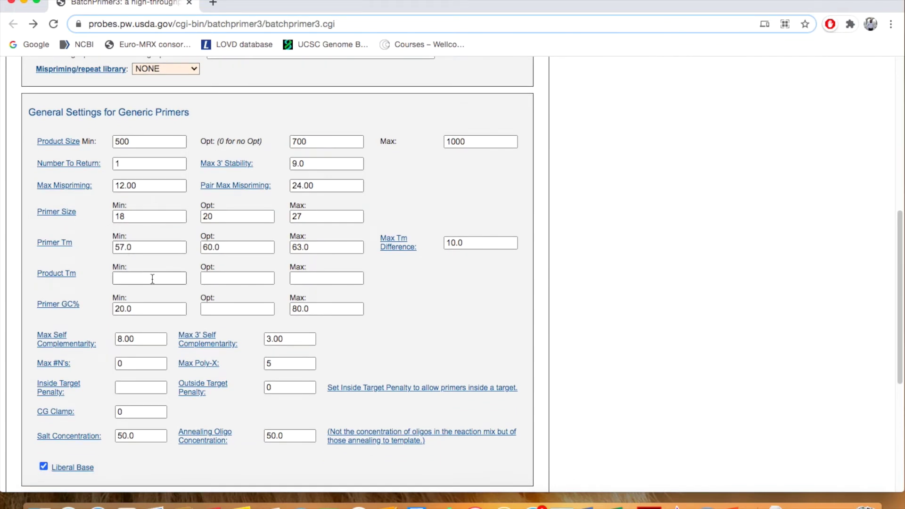
scroll(157, 278, down, 2)
scroll(157, 280, down, 2)
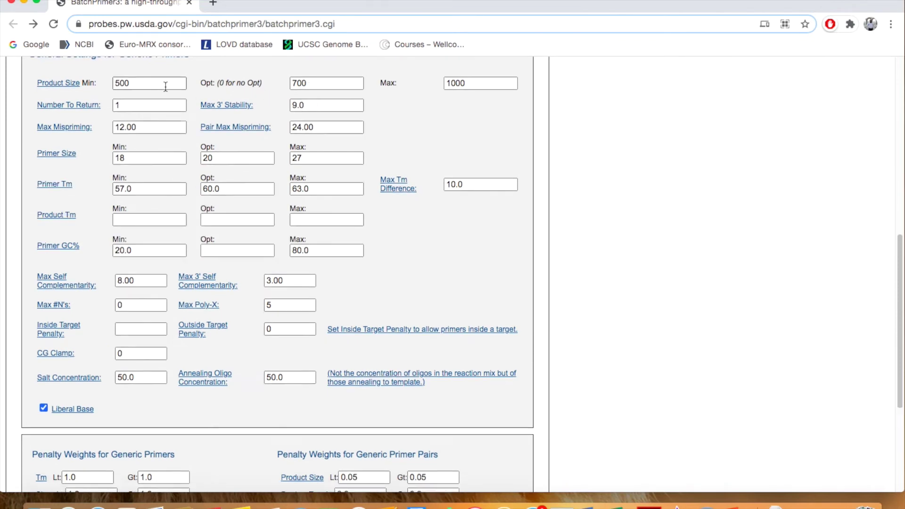
scroll(165, 87, down, 3)
scroll(166, 86, up, 5)
scroll(165, 86, up, 3)
scroll(165, 87, up, 1)
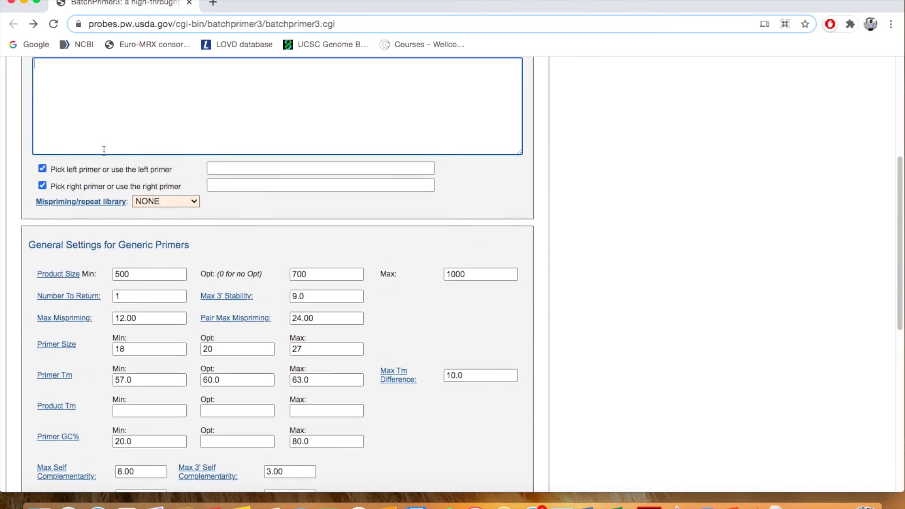
click(184, 202)
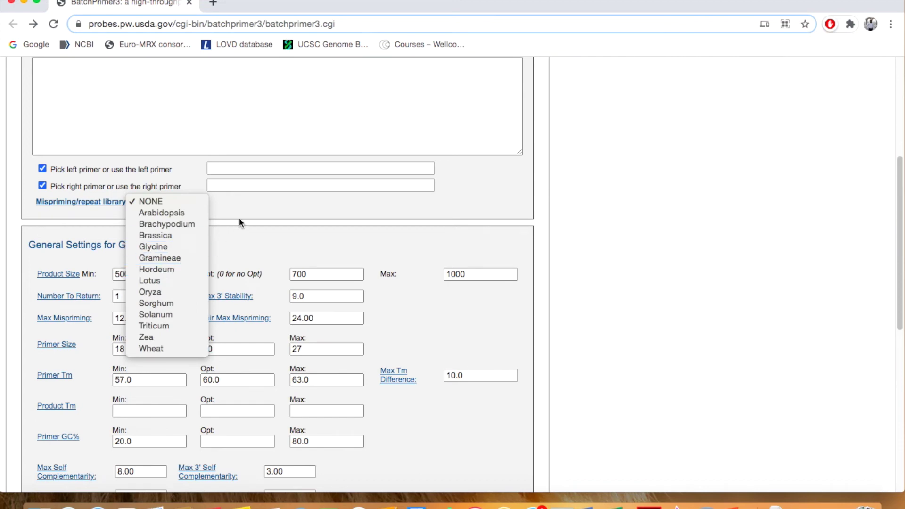
click(244, 205)
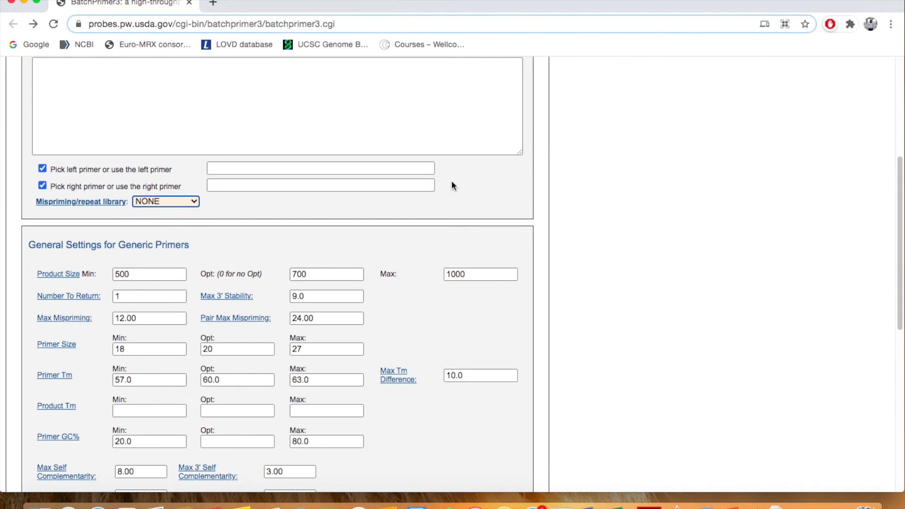
scroll(577, 247, up, 5)
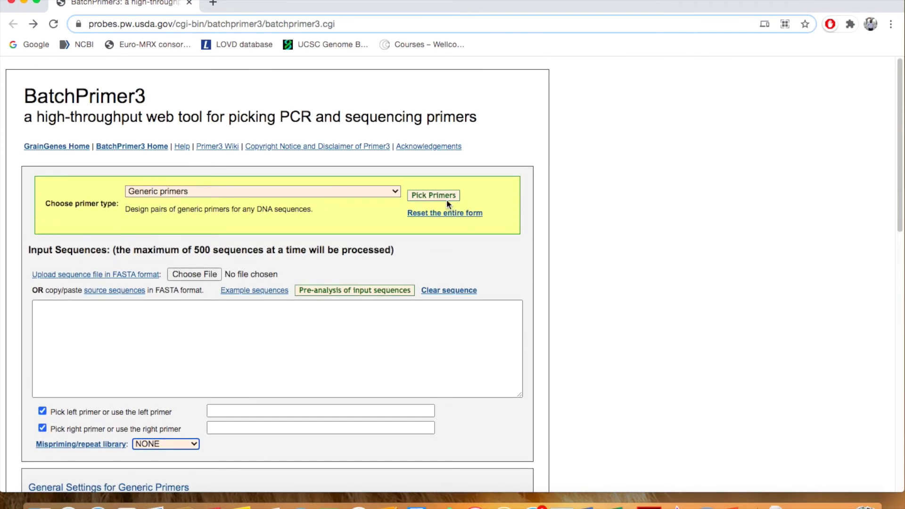
scroll(448, 195, down, 3)
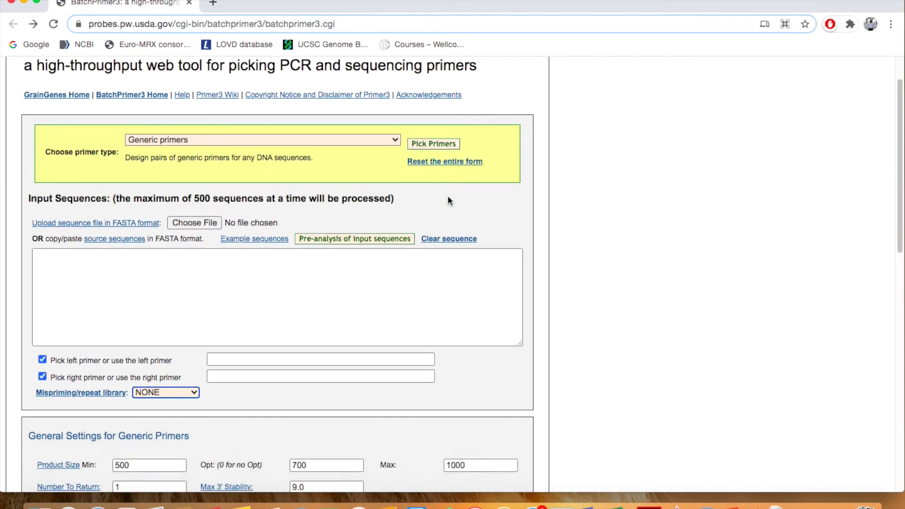
scroll(275, 251, down, 2)
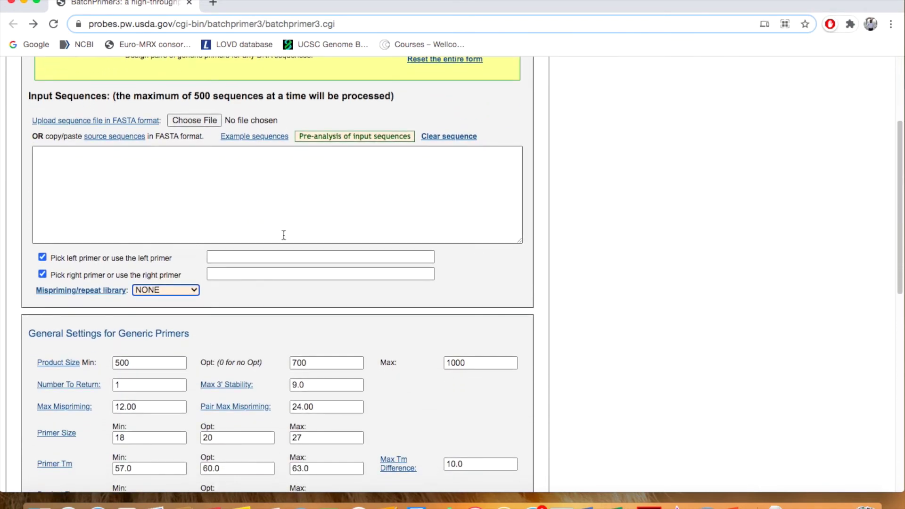
Load the six example FASTA sequences and run Pick Primers for generic primer design
click(273, 142)
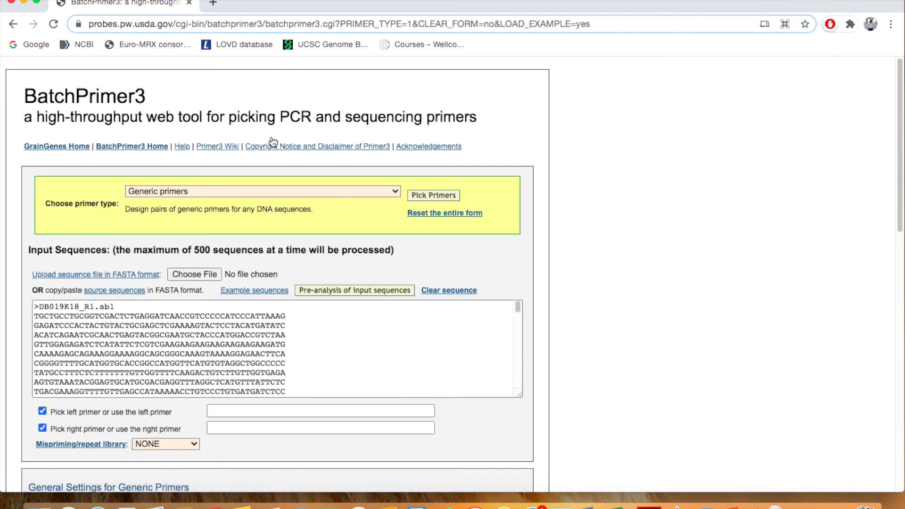
scroll(694, 262, down, 1)
scroll(693, 261, down, 2)
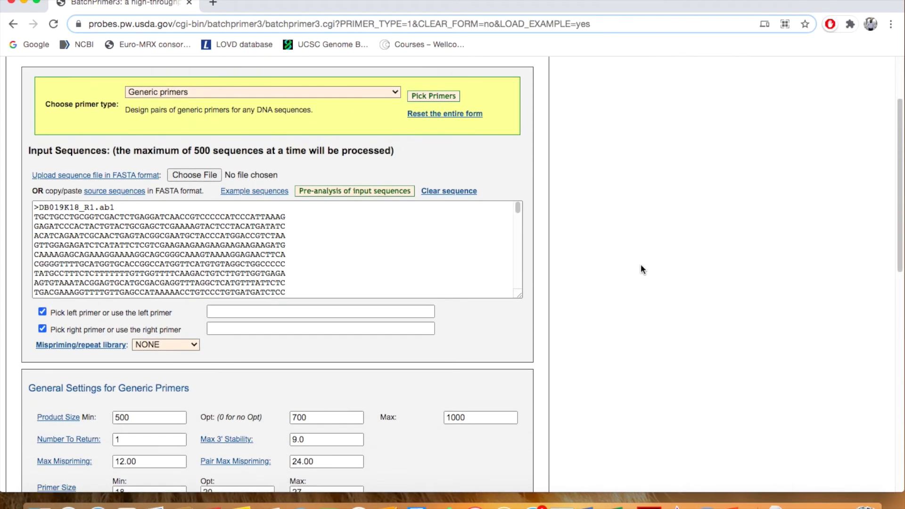
scroll(208, 254, down, 1)
scroll(209, 253, down, 2)
scroll(209, 253, down, 2)
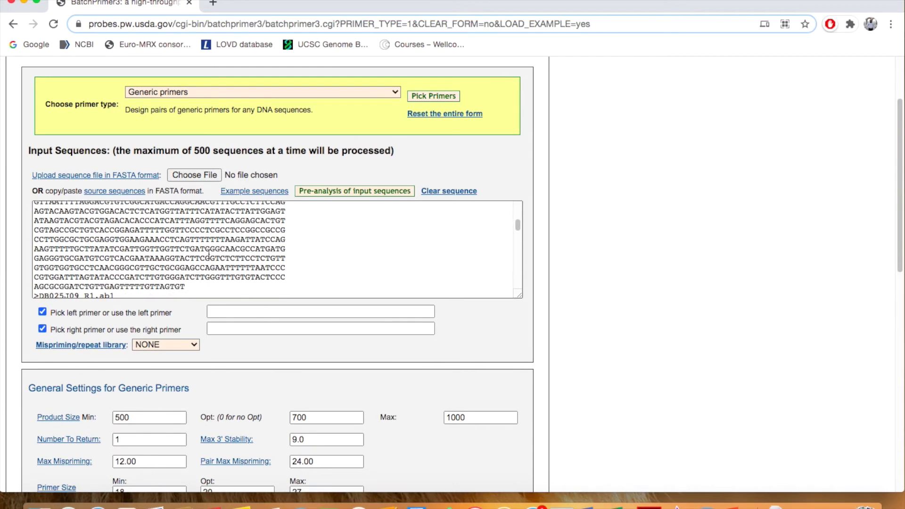
scroll(209, 255, down, 2)
scroll(209, 254, down, 2)
scroll(209, 253, down, 3)
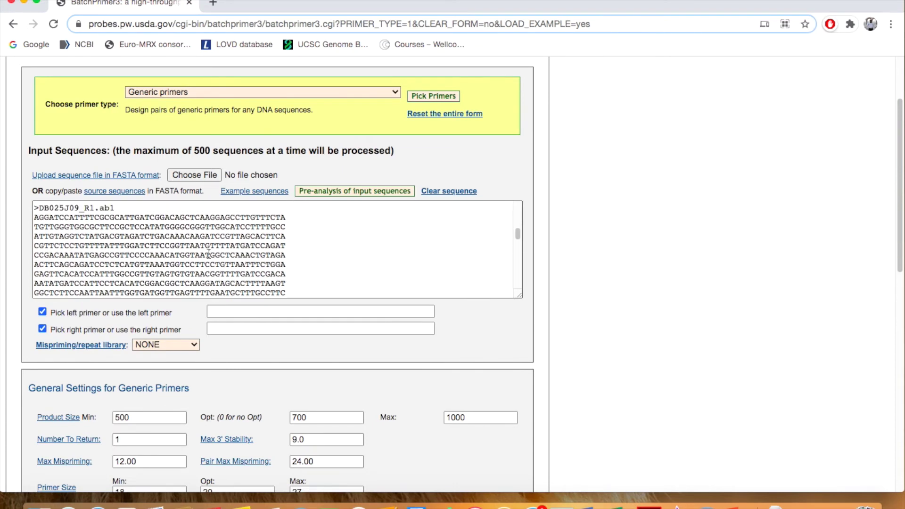
scroll(209, 254, up, 2)
scroll(209, 254, down, 2)
scroll(209, 254, down, 2)
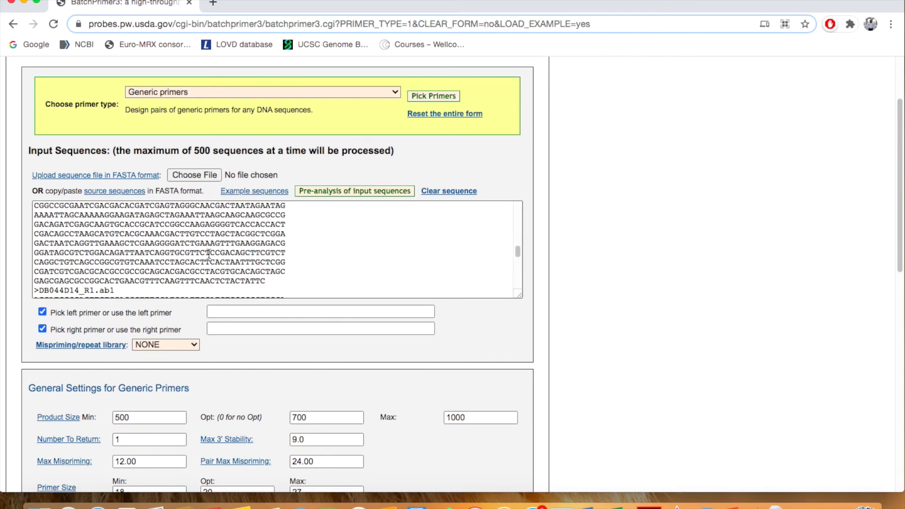
scroll(208, 255, down, 2)
scroll(209, 255, down, 2)
scroll(624, 255, up, 2)
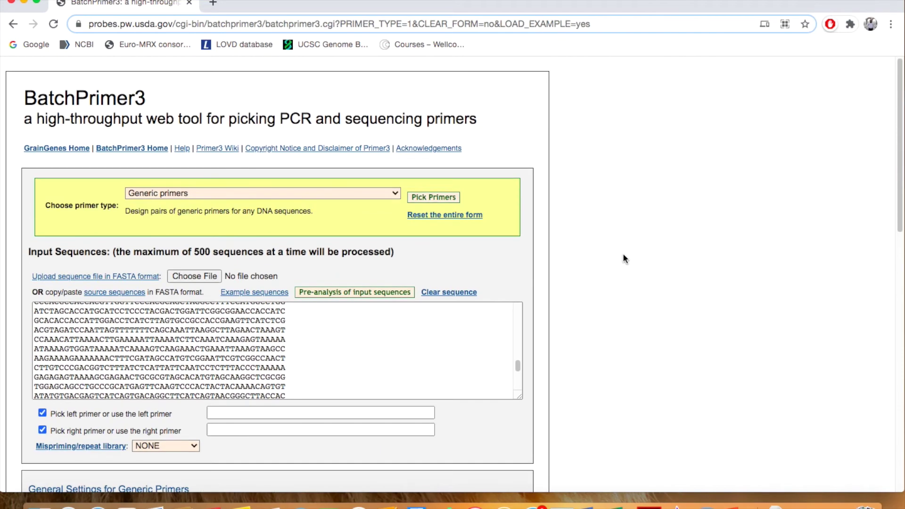
scroll(624, 255, down, 4)
scroll(623, 257, down, 3)
scroll(623, 257, down, 1)
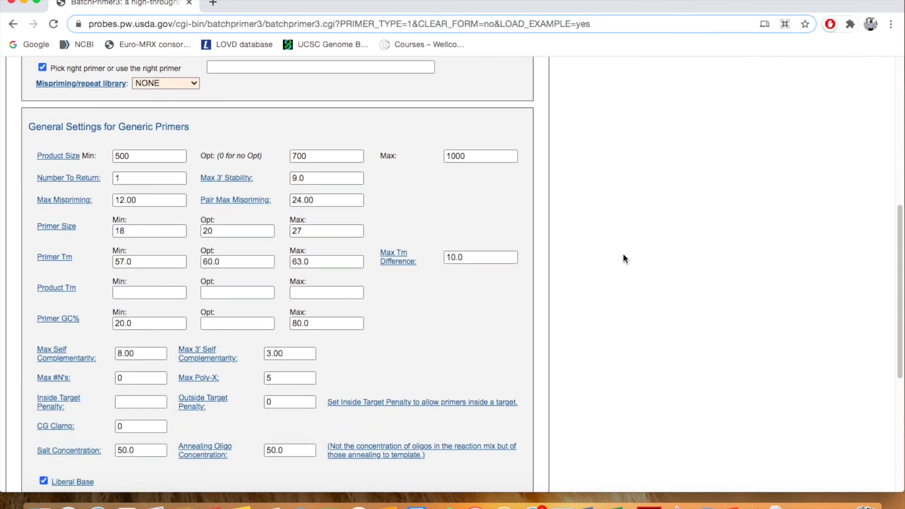
scroll(623, 257, up, 5)
scroll(623, 256, up, 2)
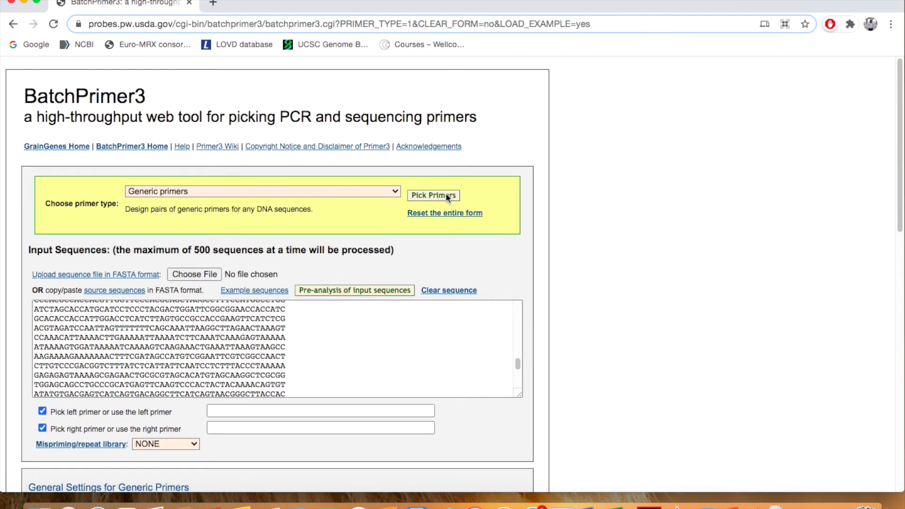
click(447, 197)
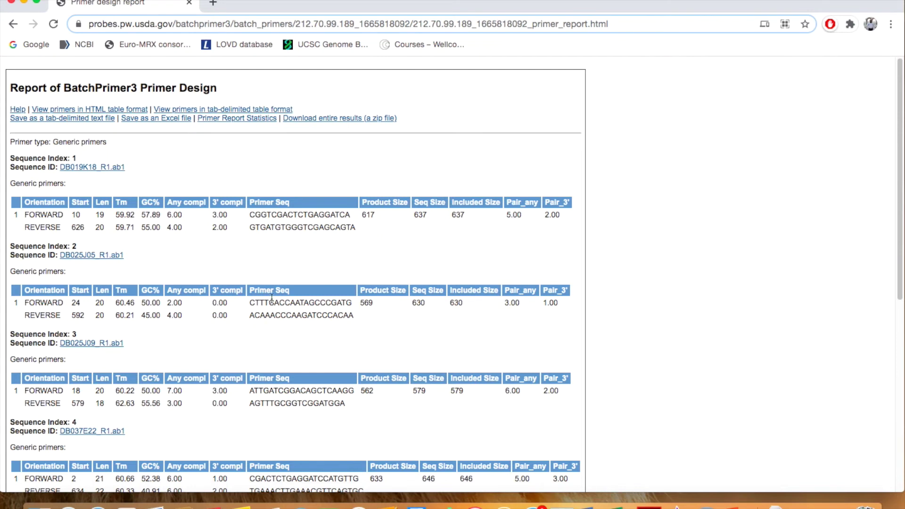
scroll(342, 306, down, 3)
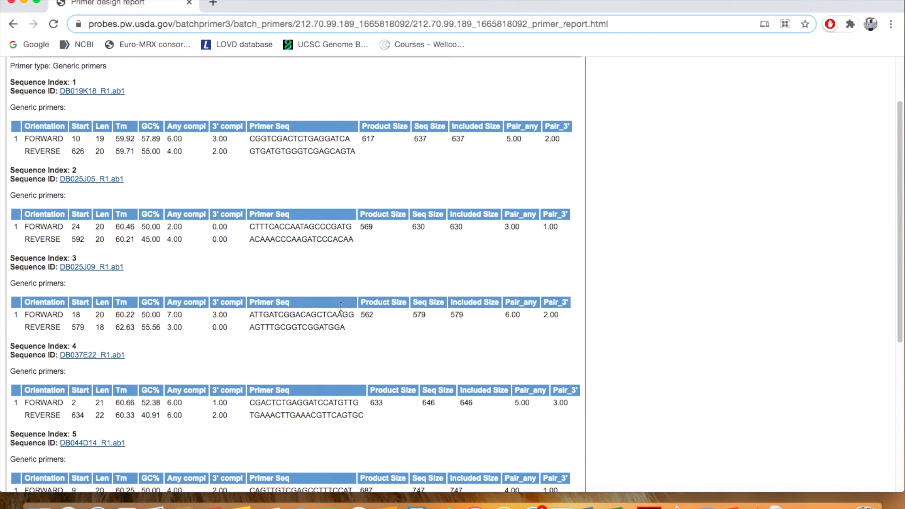
scroll(127, 134, up, 1)
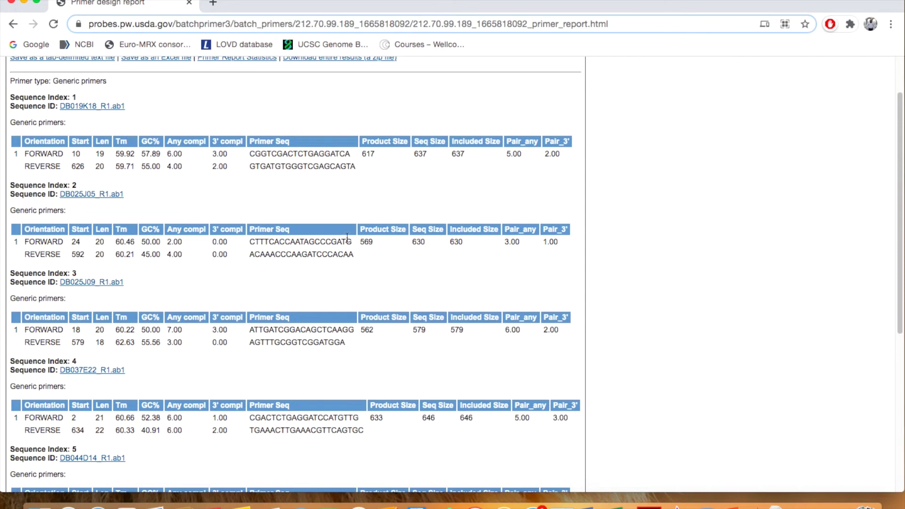
scroll(347, 287, down, 2)
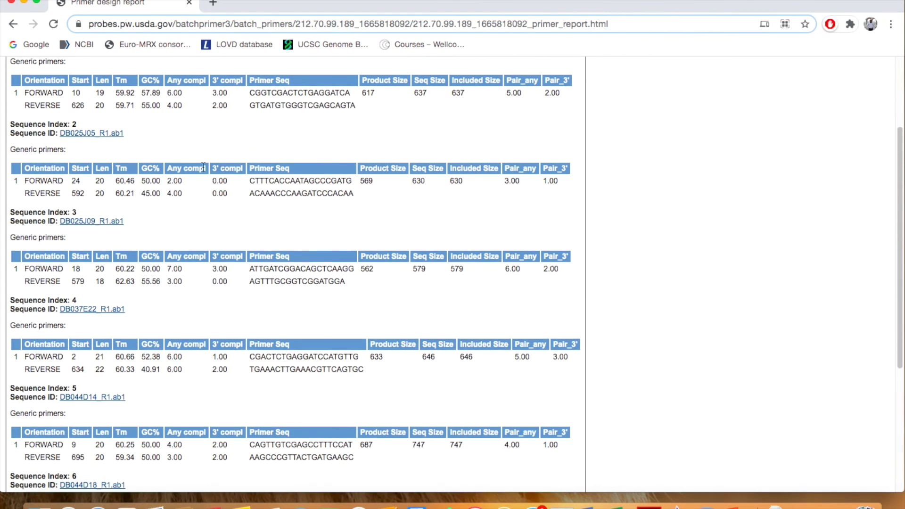
scroll(328, 181, down, 5)
scroll(327, 186, down, 2)
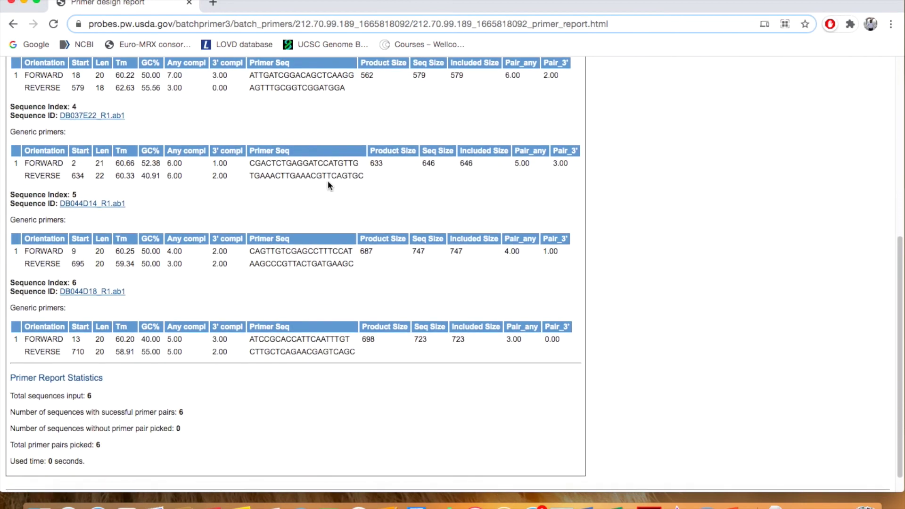
scroll(327, 185, up, 8)
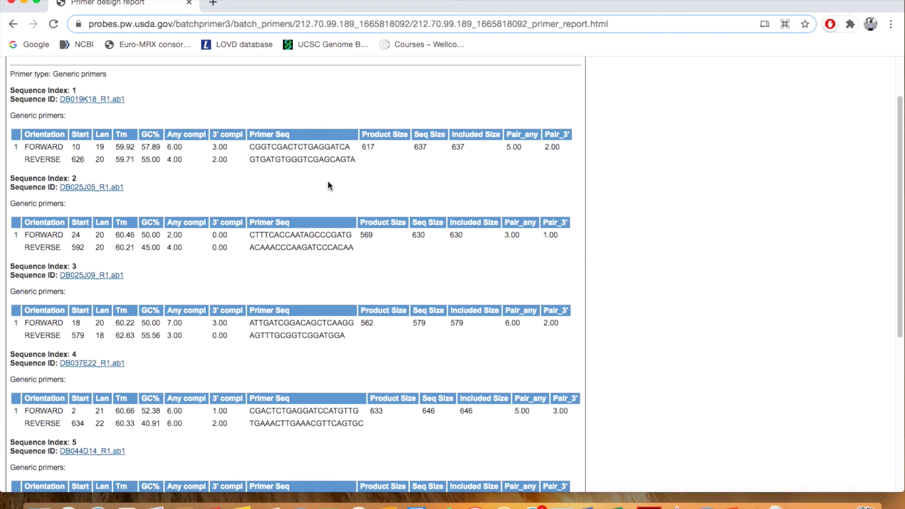
scroll(328, 184, up, 1)
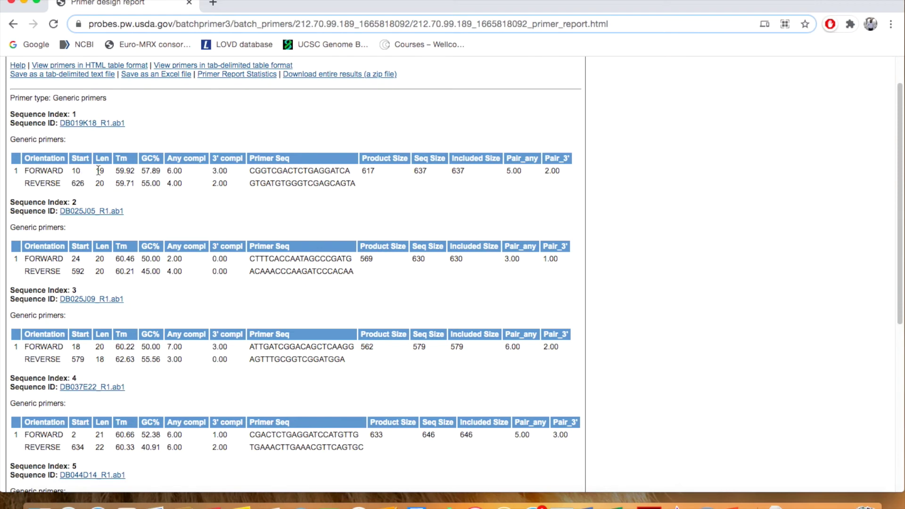
Highlight the first forward primer's GC% 57.89 and sequence, then the Sequence Index 1 and 2 headings
drag(141, 171, 161, 170)
drag(250, 172, 316, 177)
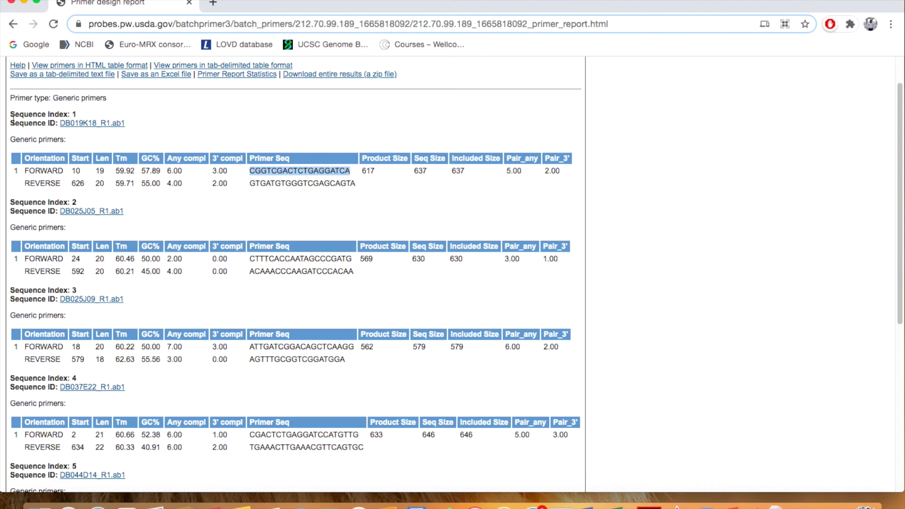
drag(11, 118, 84, 117)
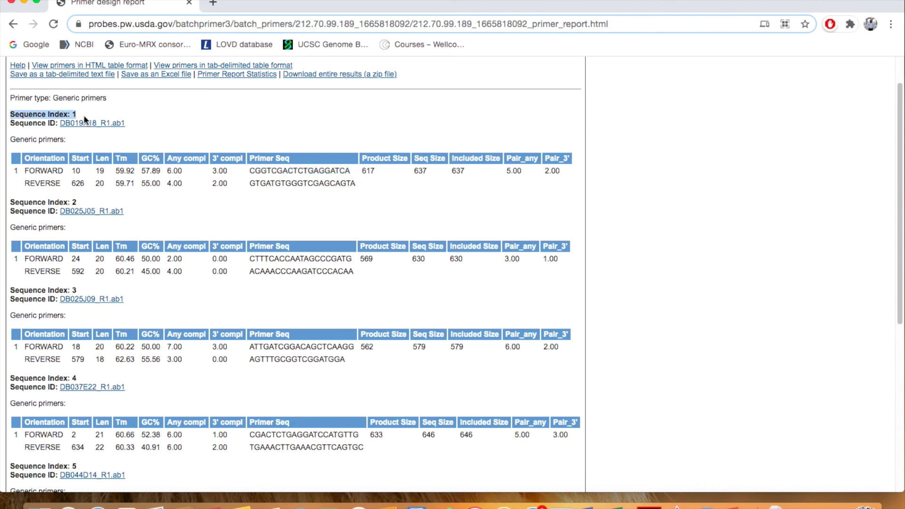
click(10, 204)
drag(10, 205, 75, 202)
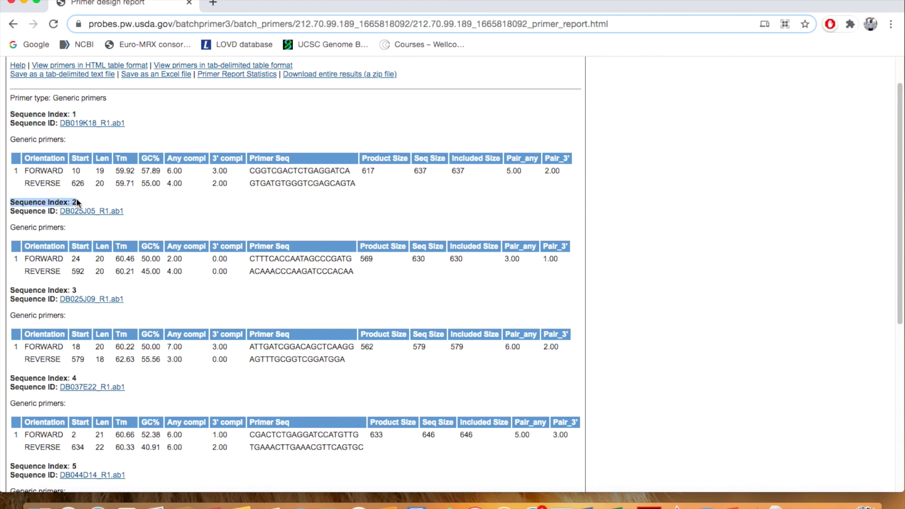
scroll(241, 373, down, 1)
scroll(142, 297, down, 2)
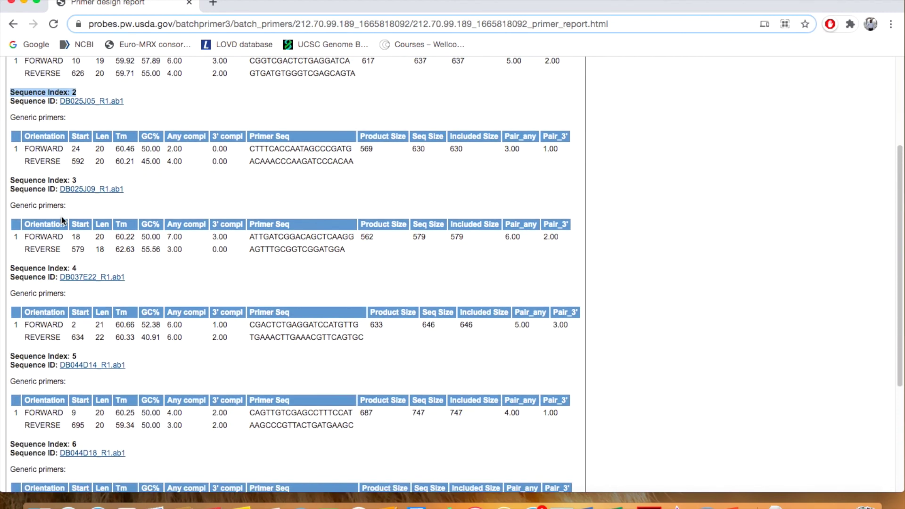
drag(15, 181, 79, 180)
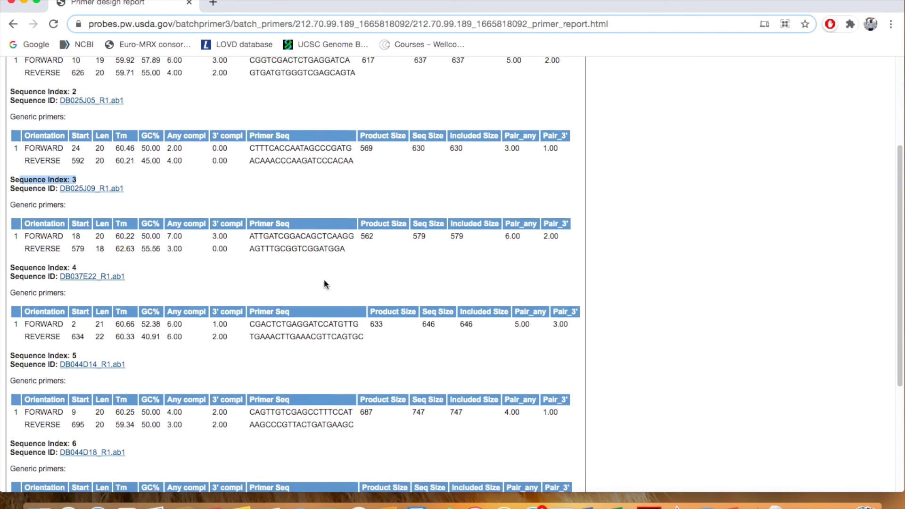
scroll(324, 280, down, 2)
scroll(324, 280, down, 2)
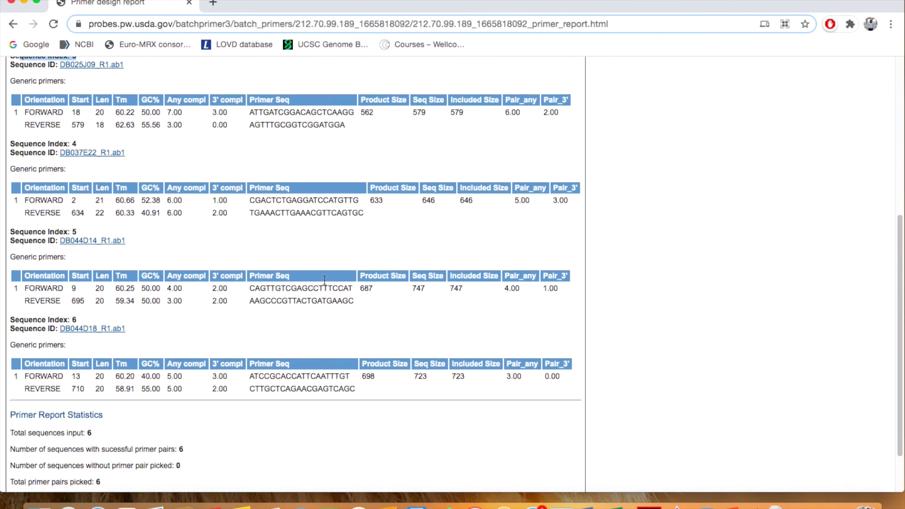